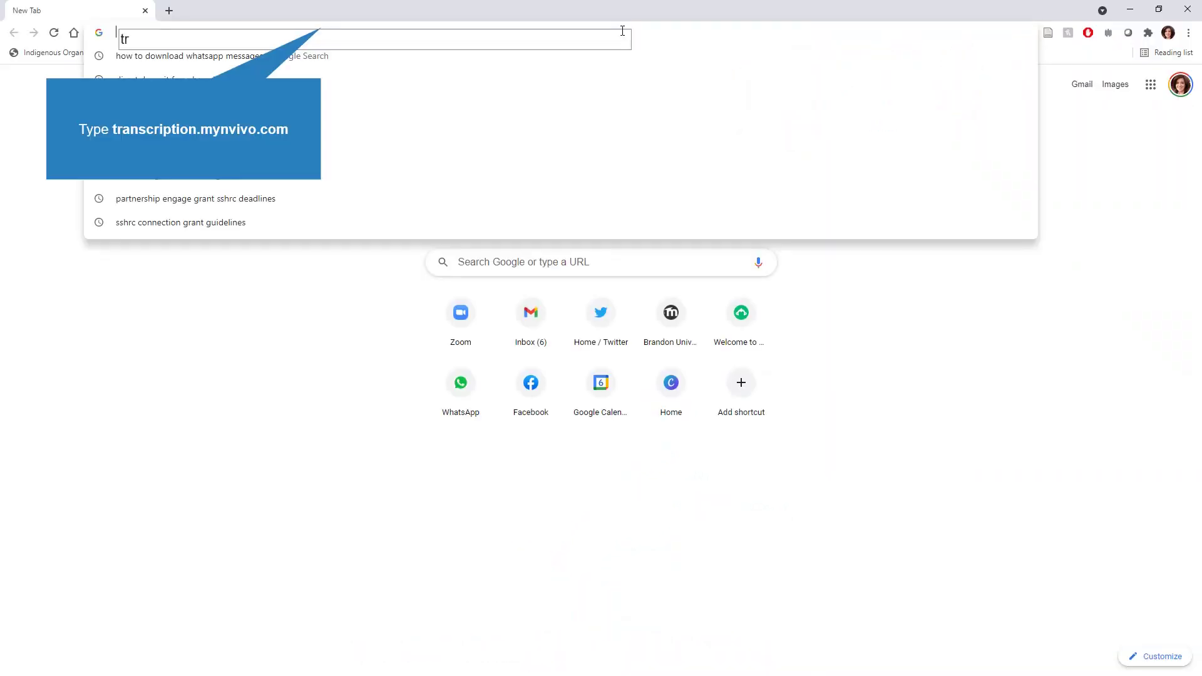
Enter transcription.mynvivo.com in the new Chrome tab's address bar.
type("anscription.mynvivo.com")
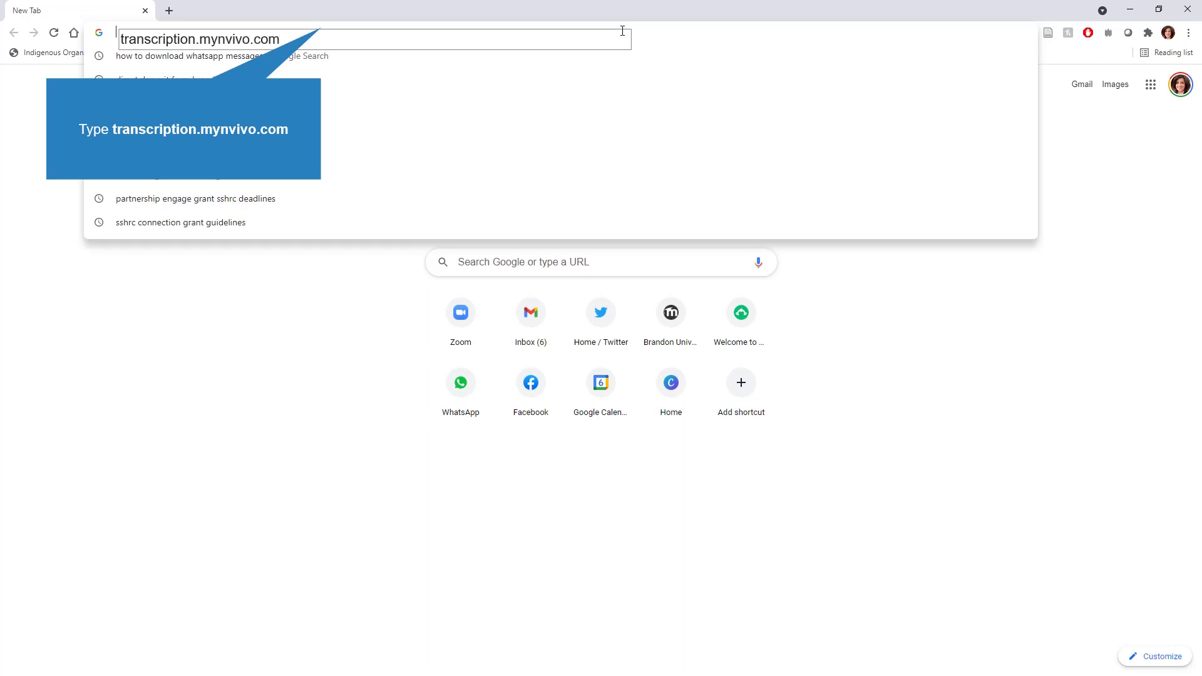
Load transcription.mynvivo.com to reach the NVivo Transcription All Files page.
key("Return")
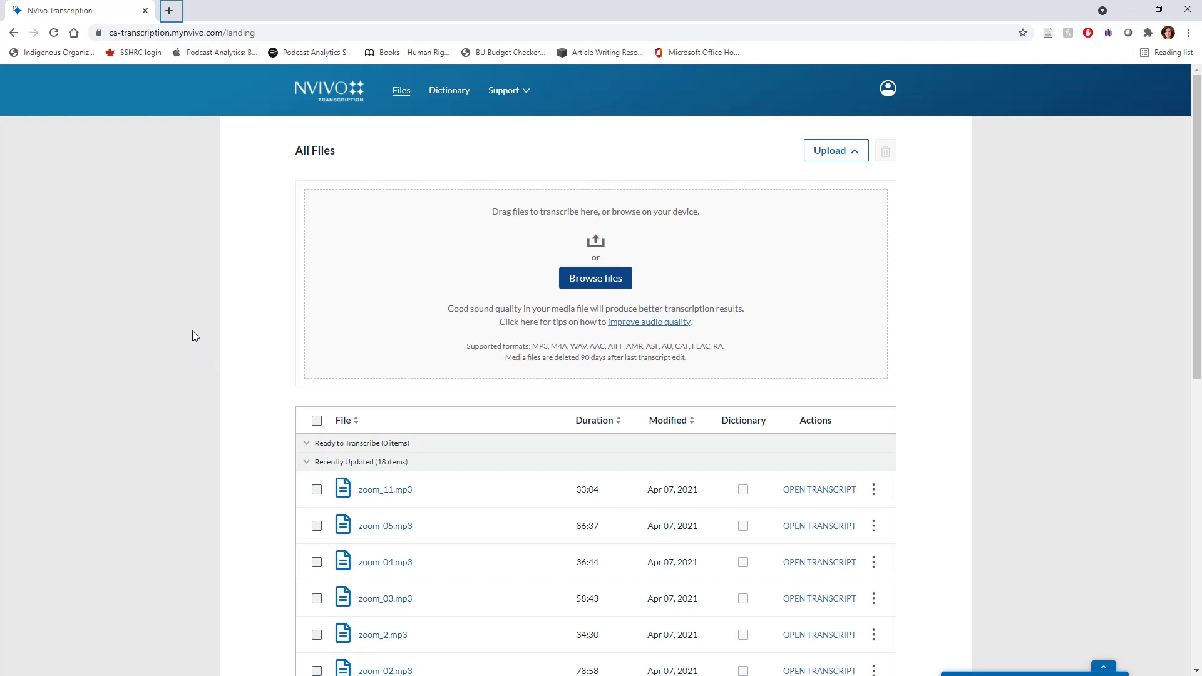
Download the Equity in Schools episode MP3 from the Leaning In and Speaking Out podcast page to the desktop.
left_click(172, 11)
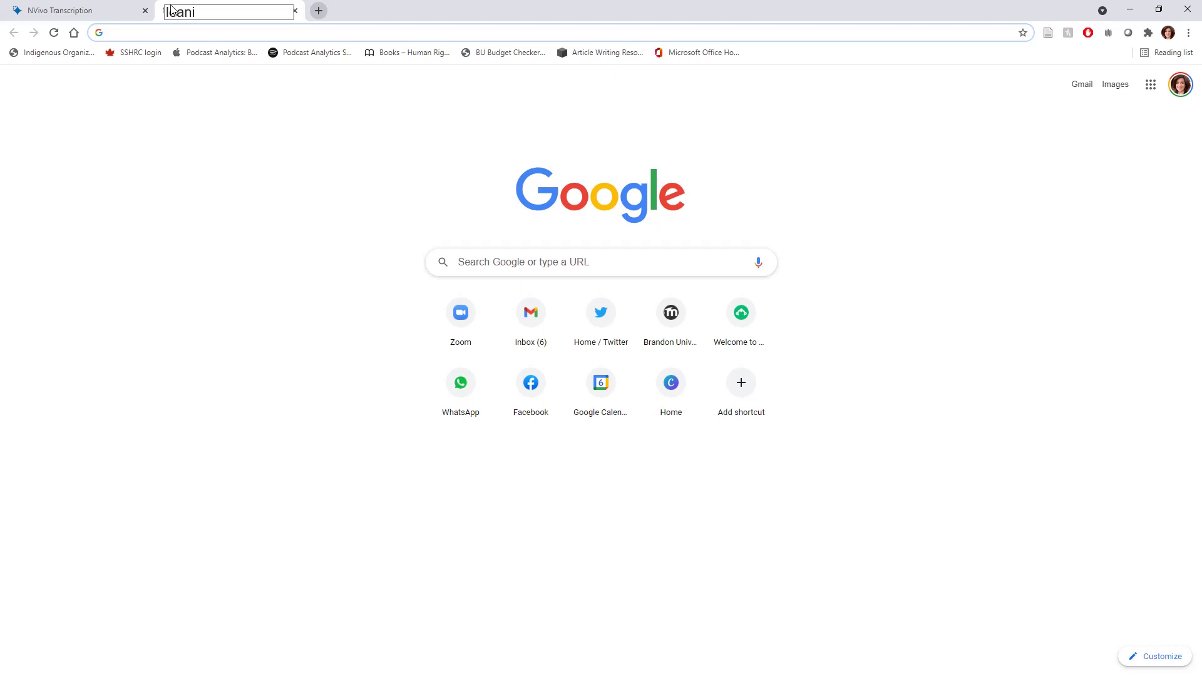
type("leanin")
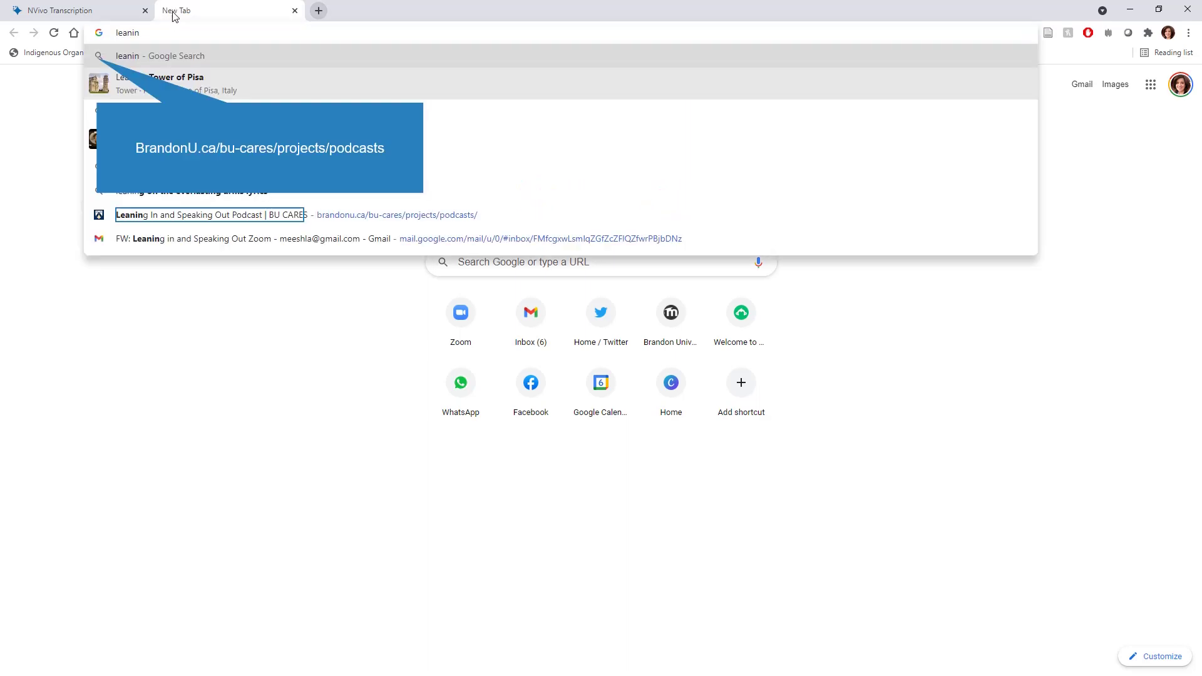
left_click(288, 214)
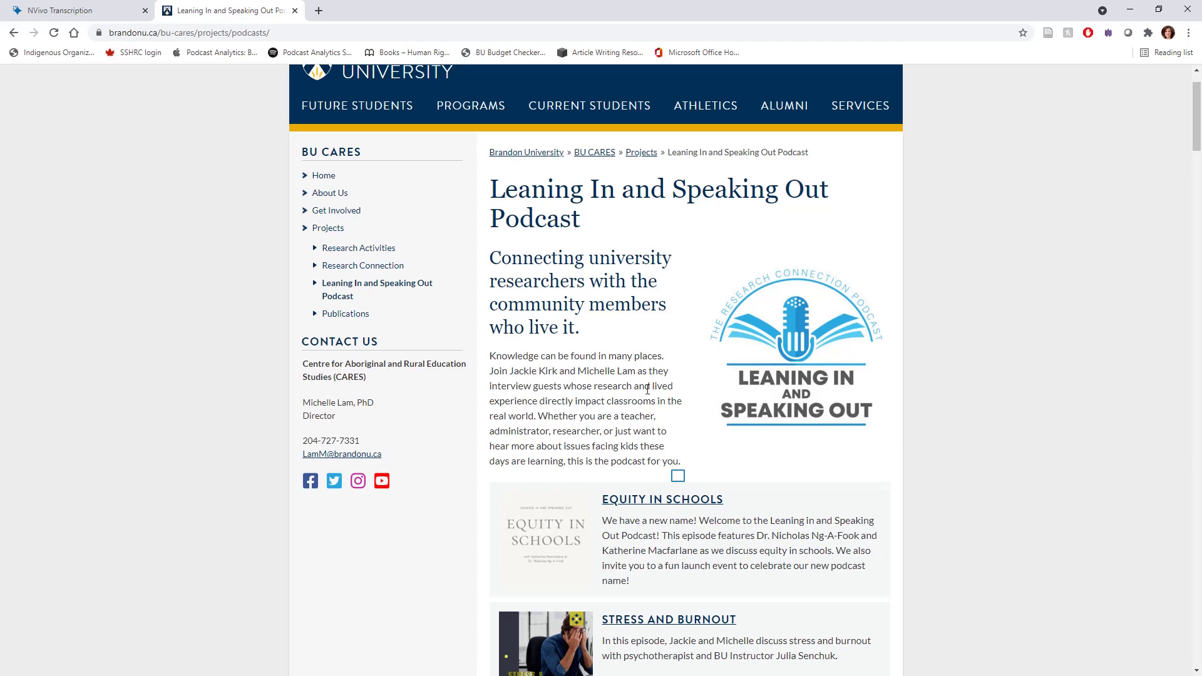
left_click(686, 480)
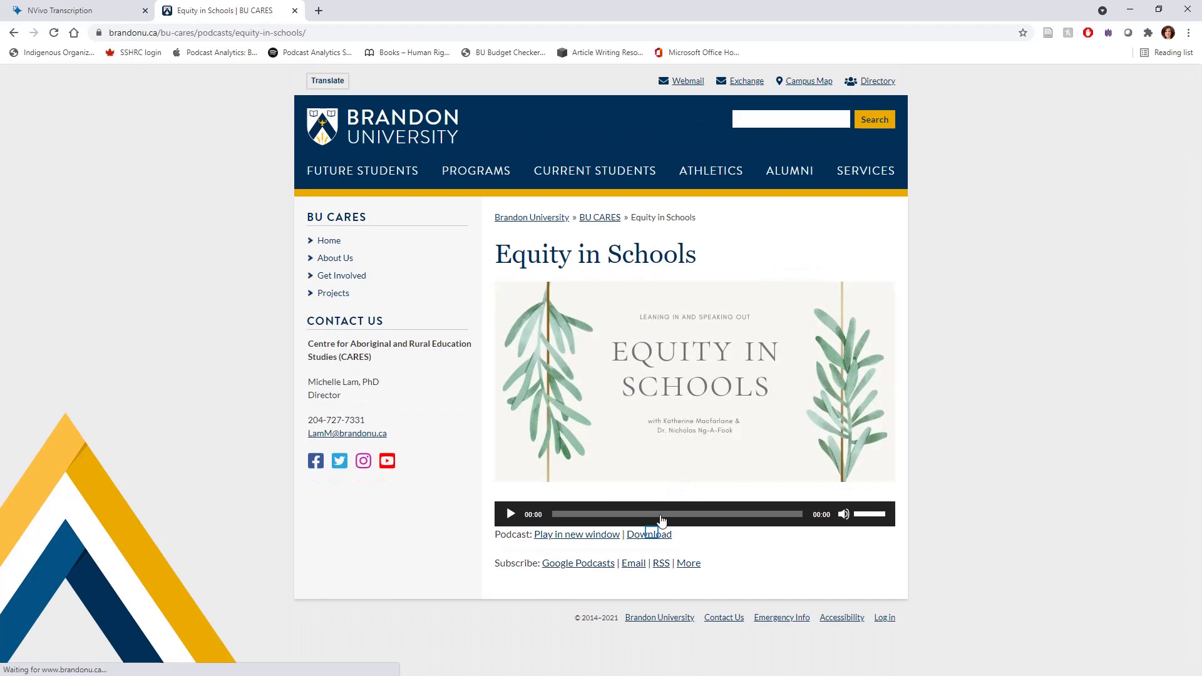
left_click(652, 536)
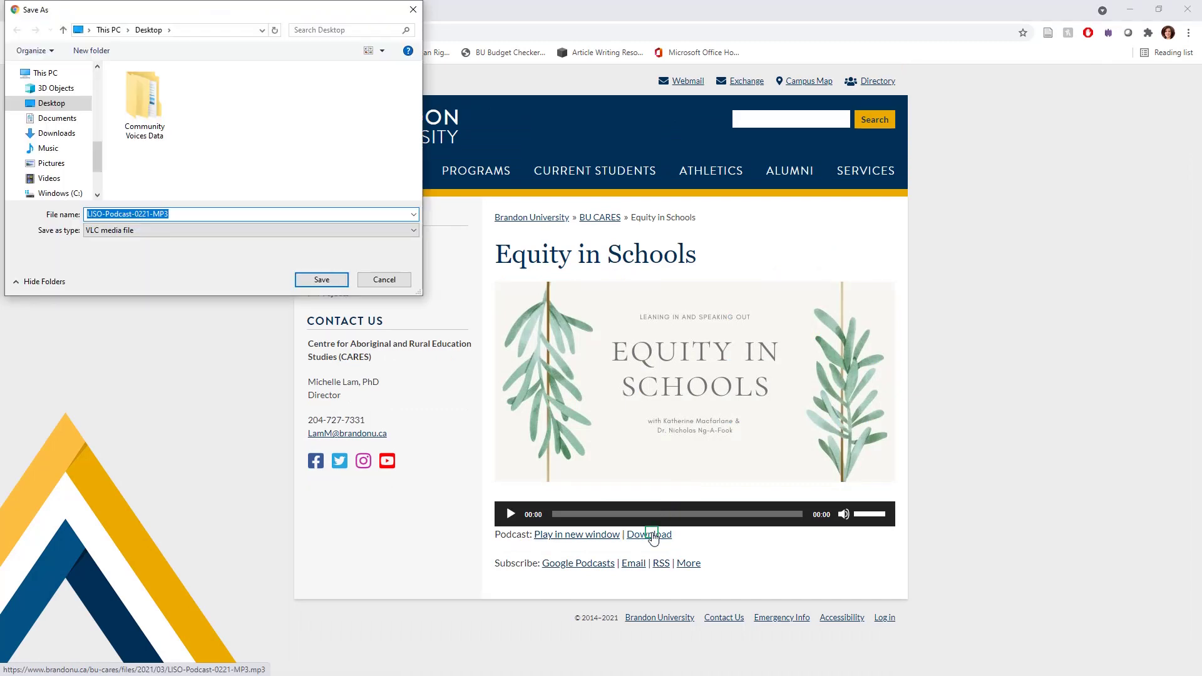
key("Return")
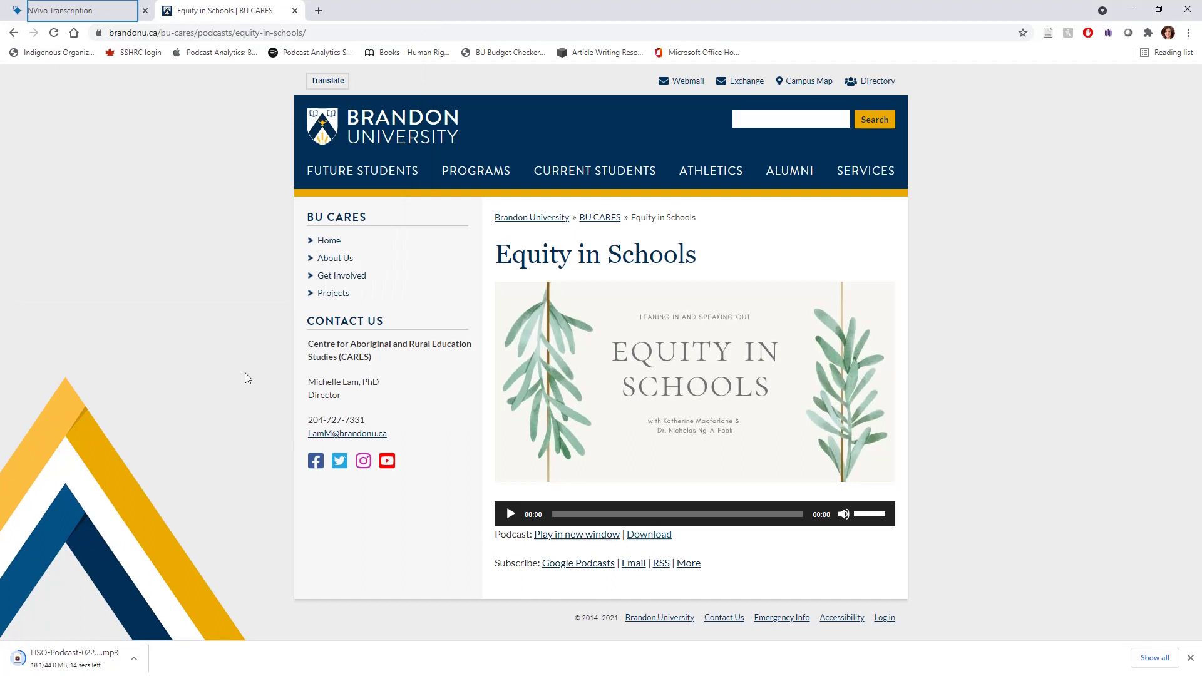
Upload LISO-Podcast-0221-MP3 from the Desktop to NVivo Transcription.
left_click(103, 19)
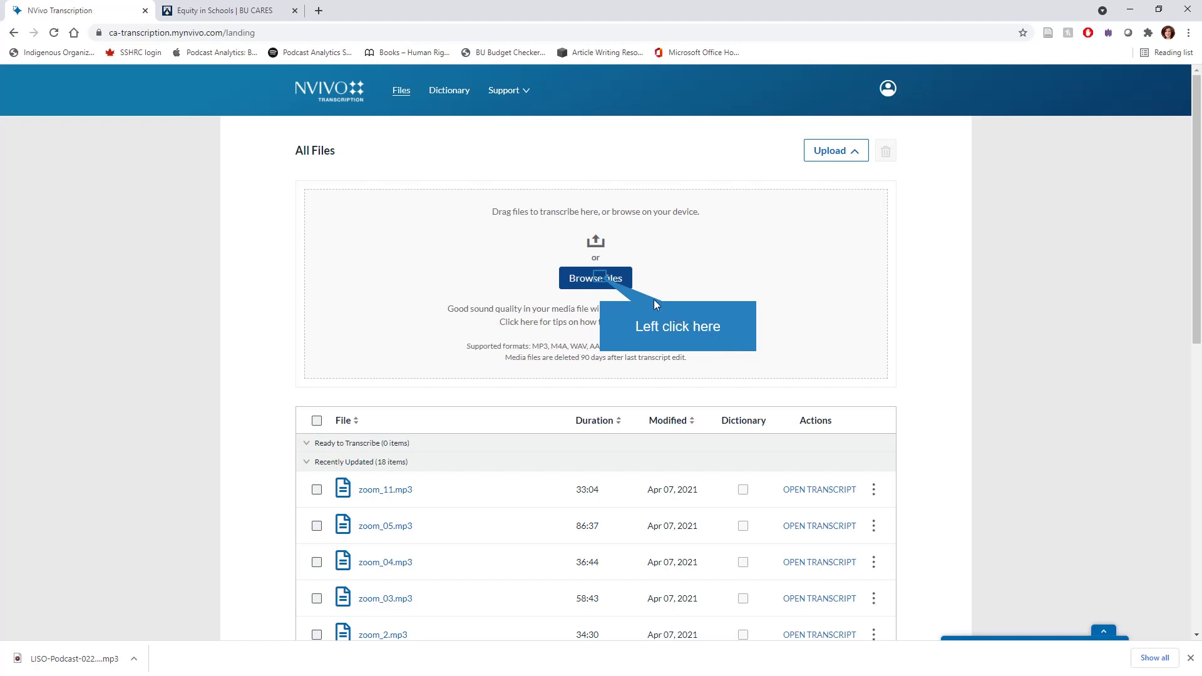
left_click(599, 278)
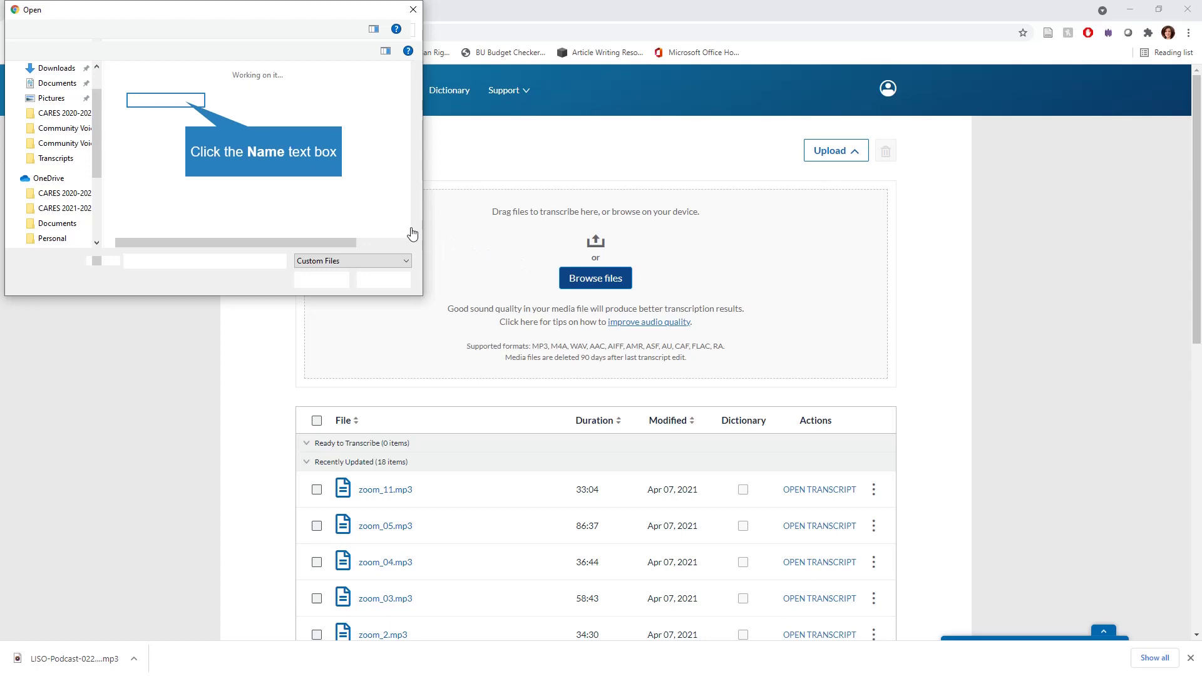
left_click(182, 102)
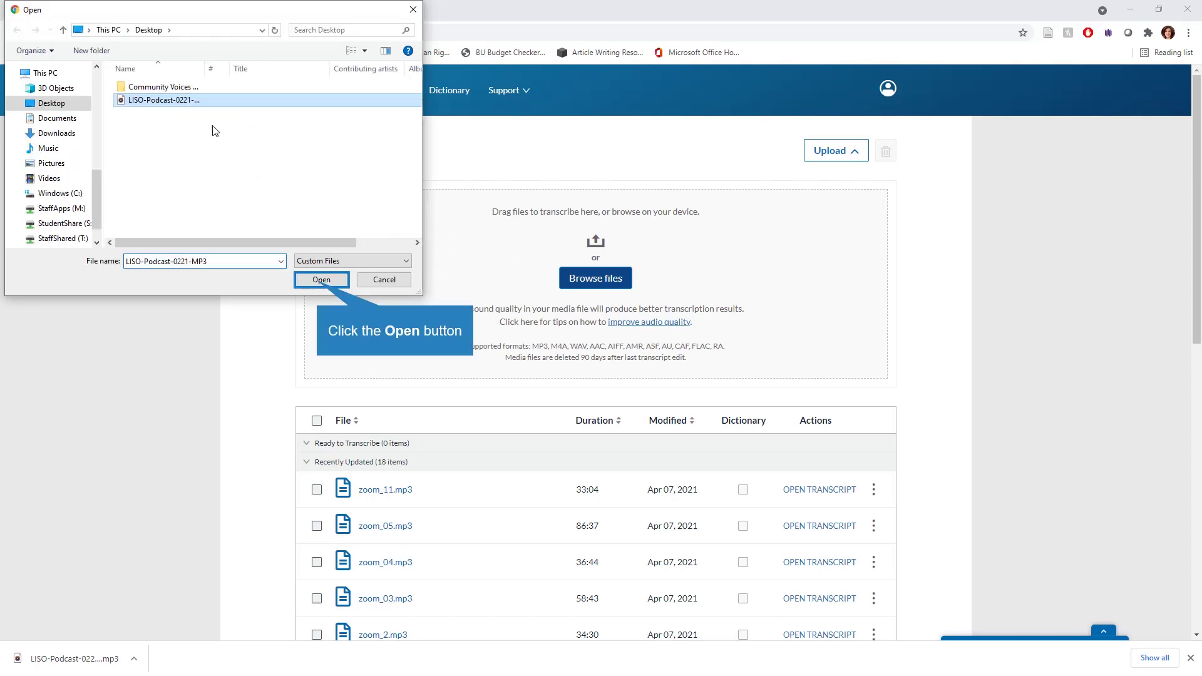
left_click(320, 279)
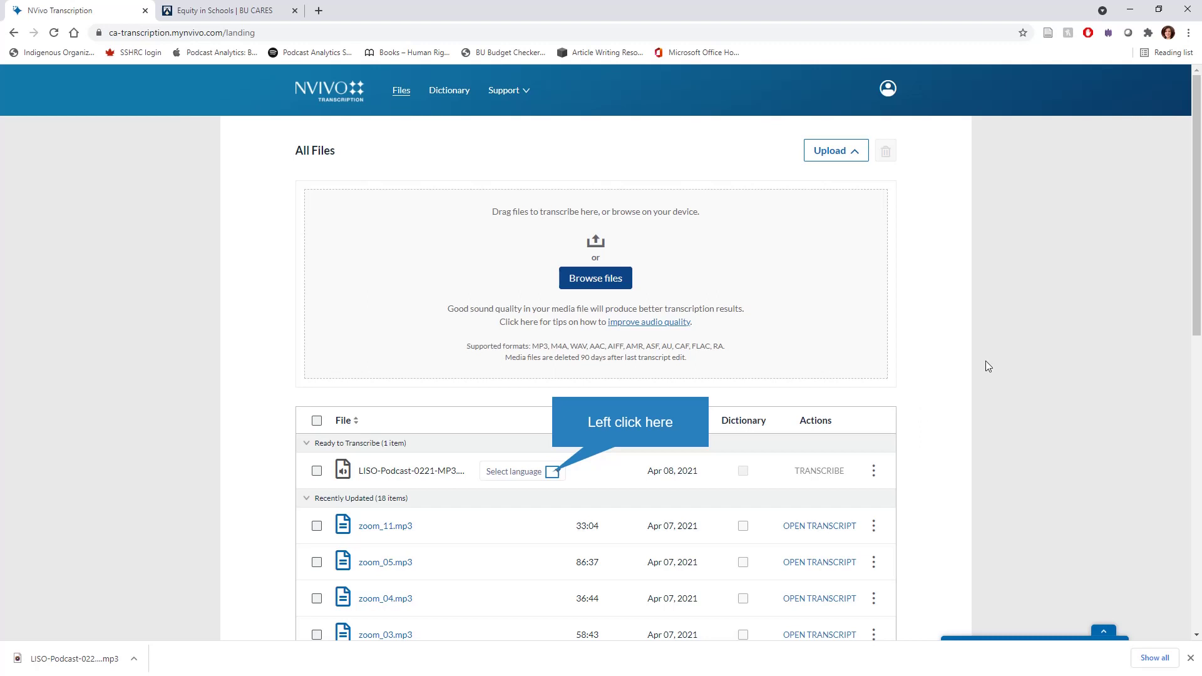
Transcribe the podcast in English and refresh until the 48:03 file shows as finished.
left_click(552, 464)
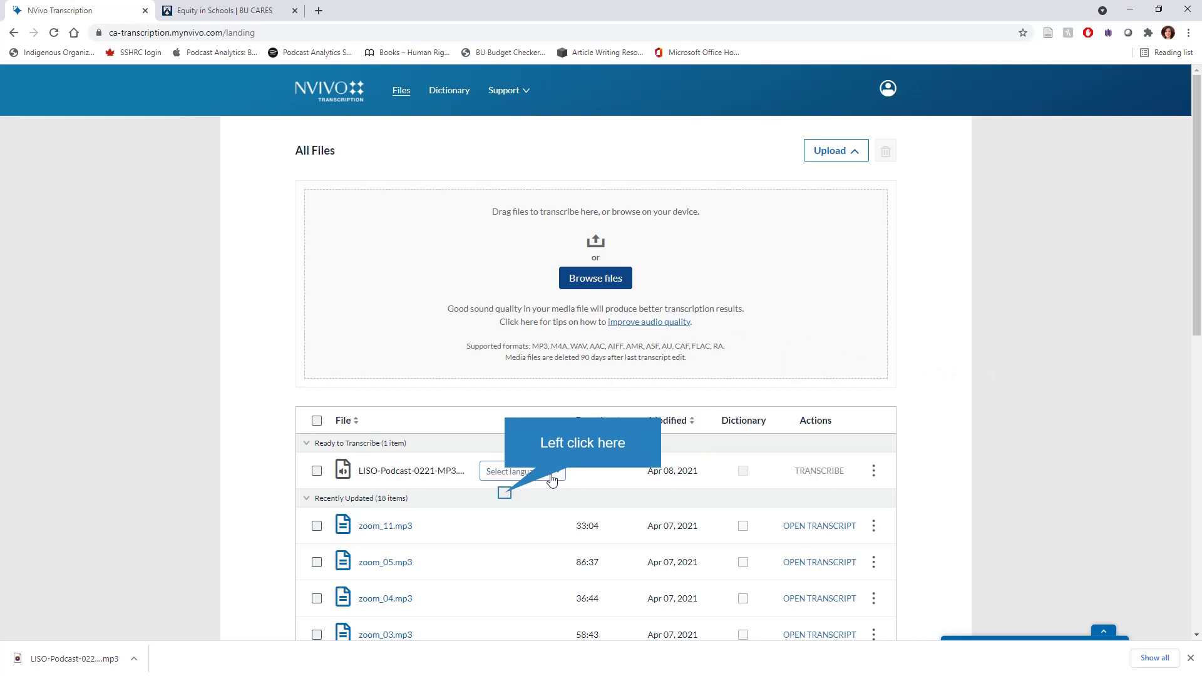
left_click(506, 497)
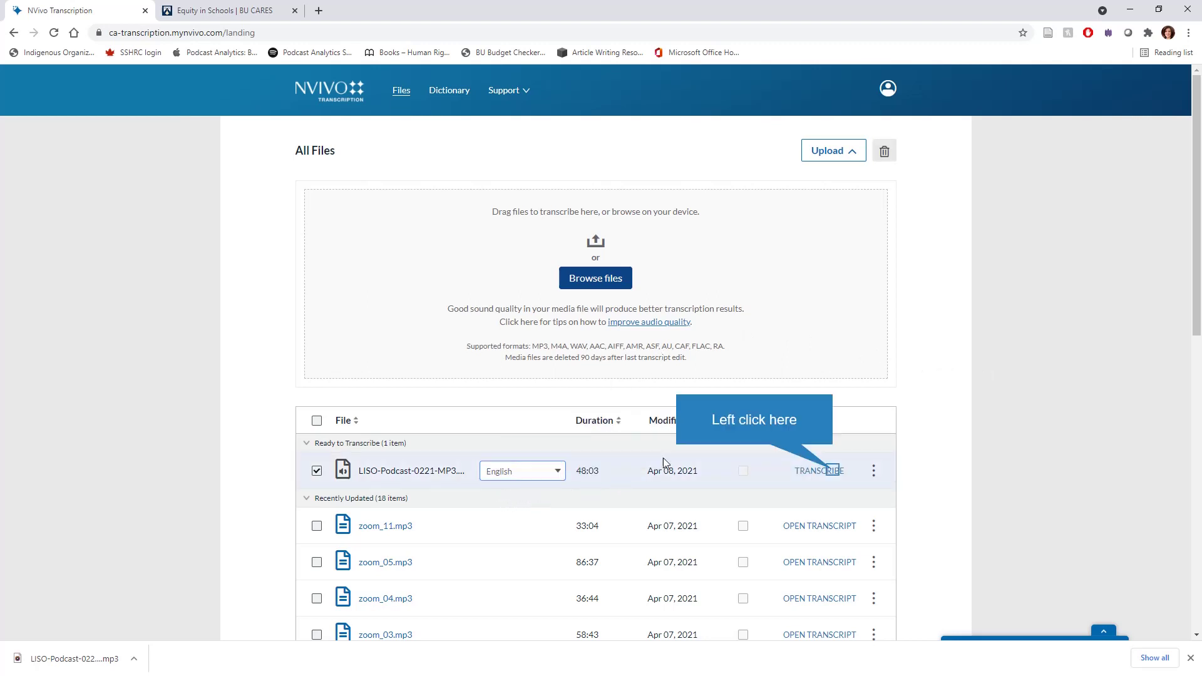
left_click(835, 471)
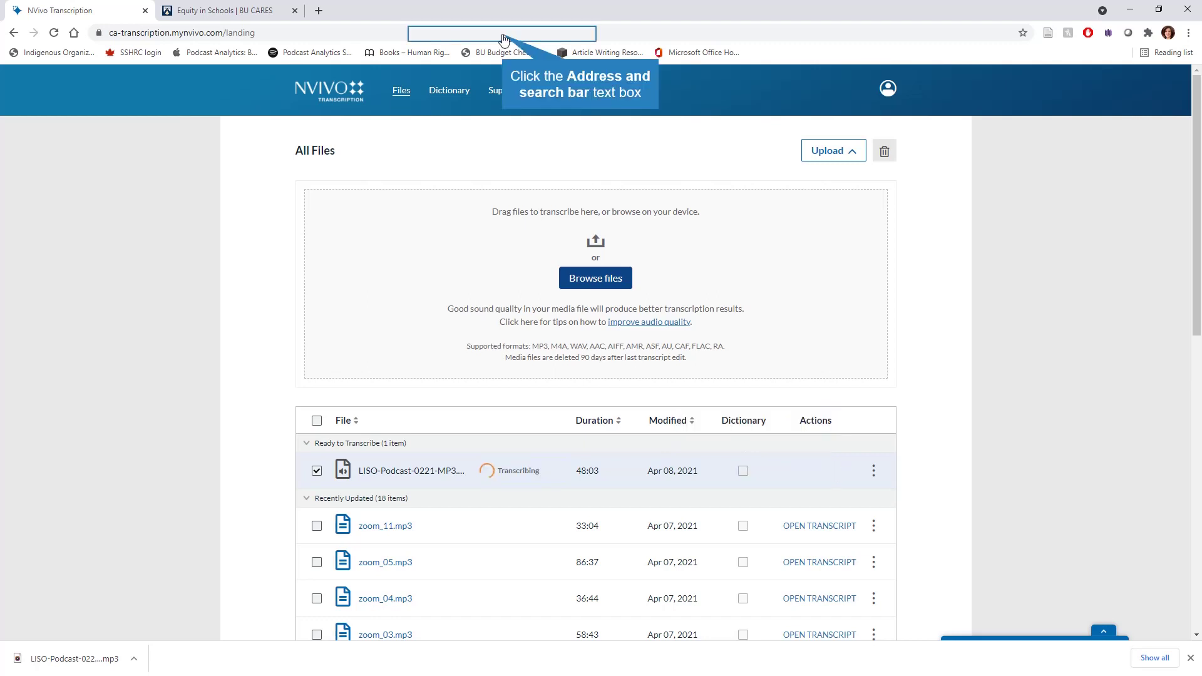
left_click(504, 34)
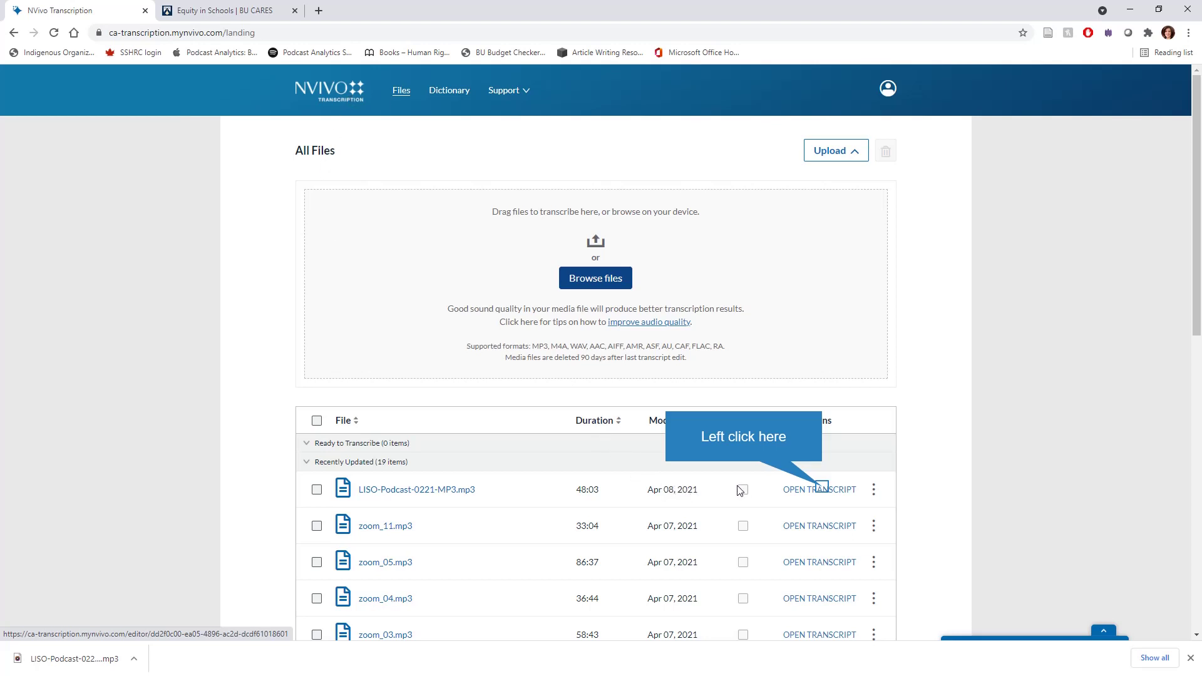
Export the podcast transcript as a .DOCX Word file and save it to the Desktop.
left_click(822, 489)
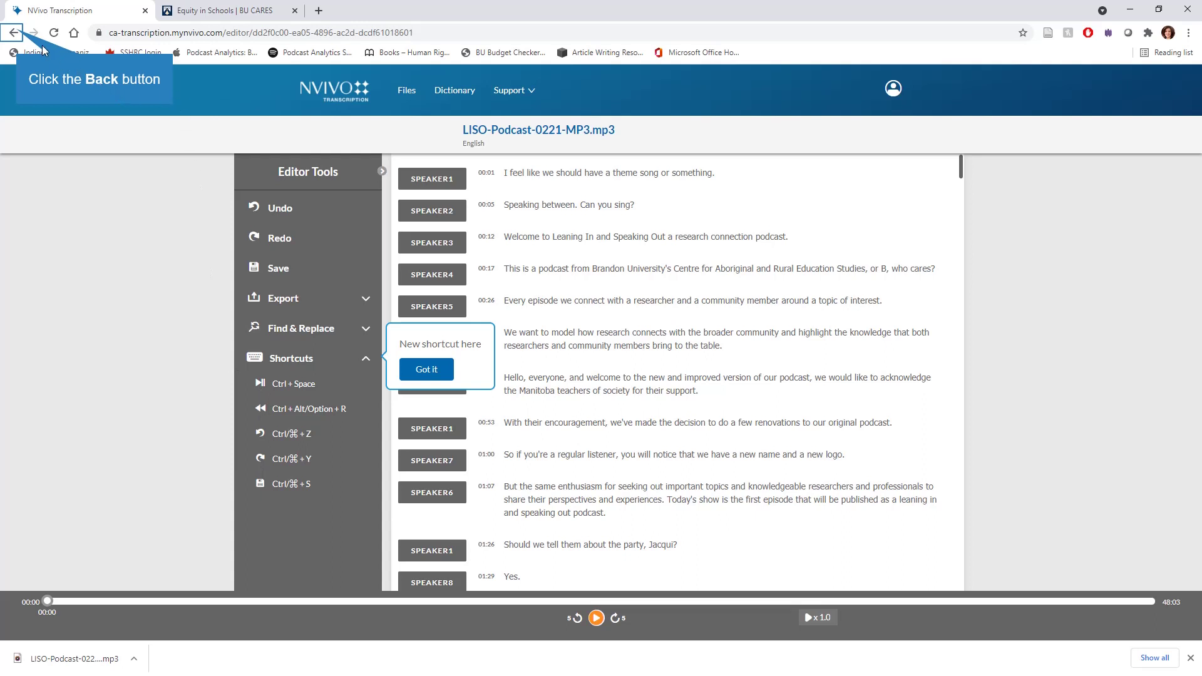
left_click(19, 32)
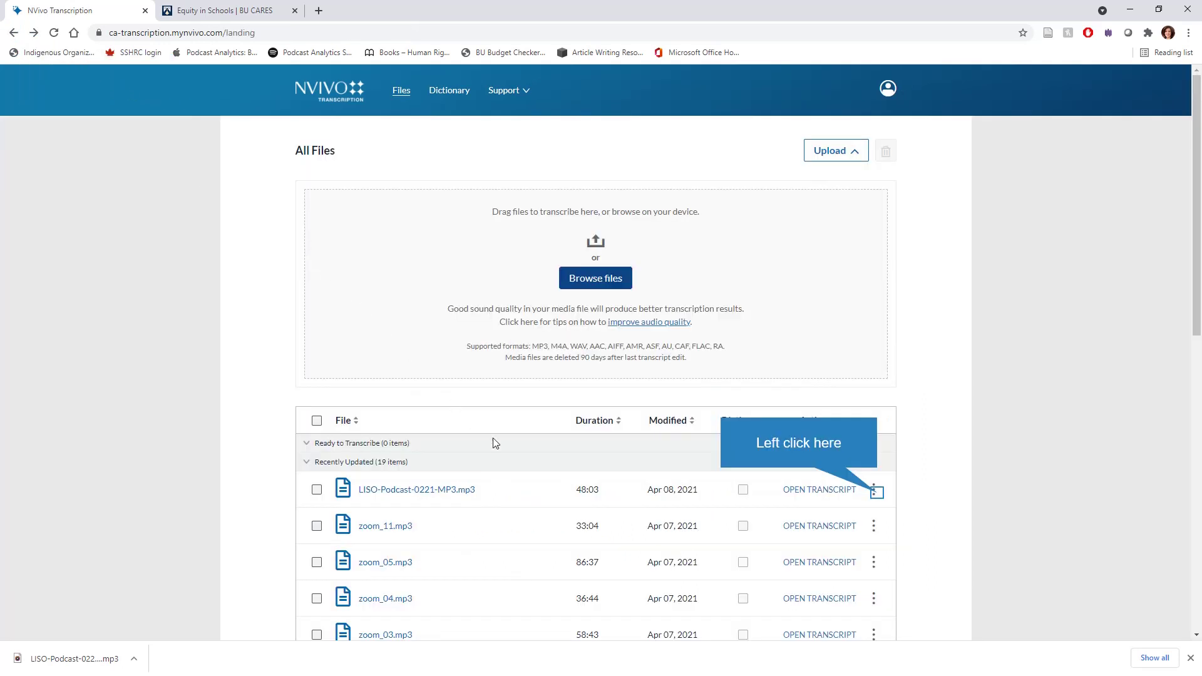
left_click(876, 494)
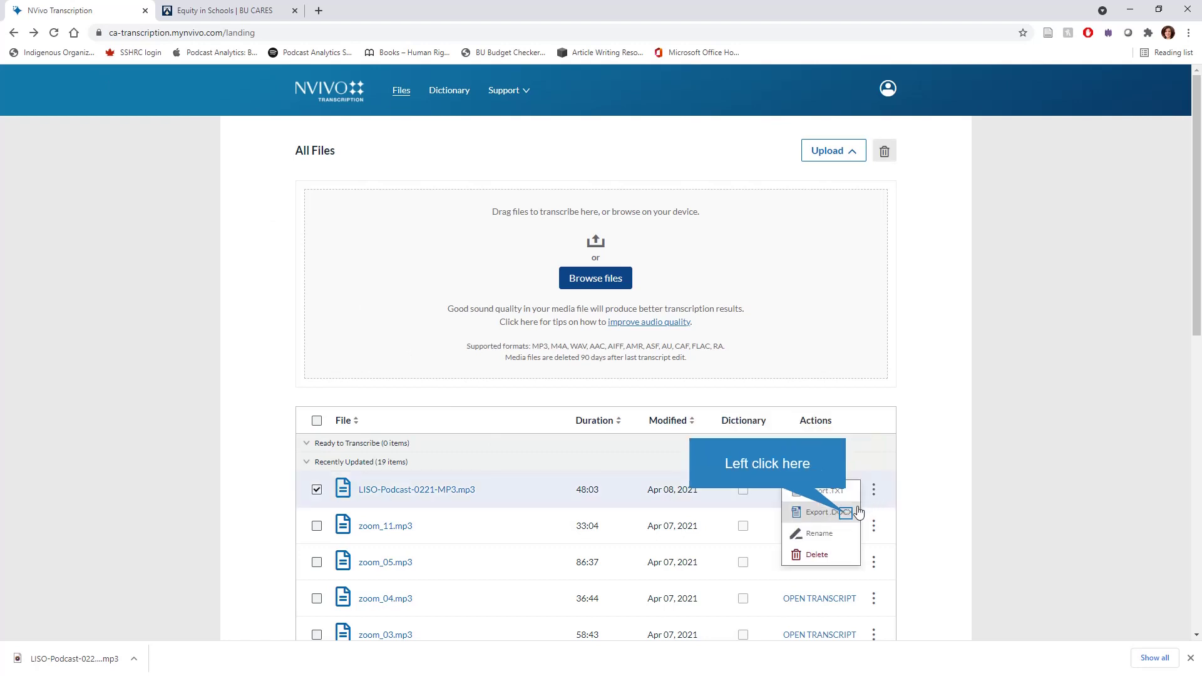
left_click(845, 516)
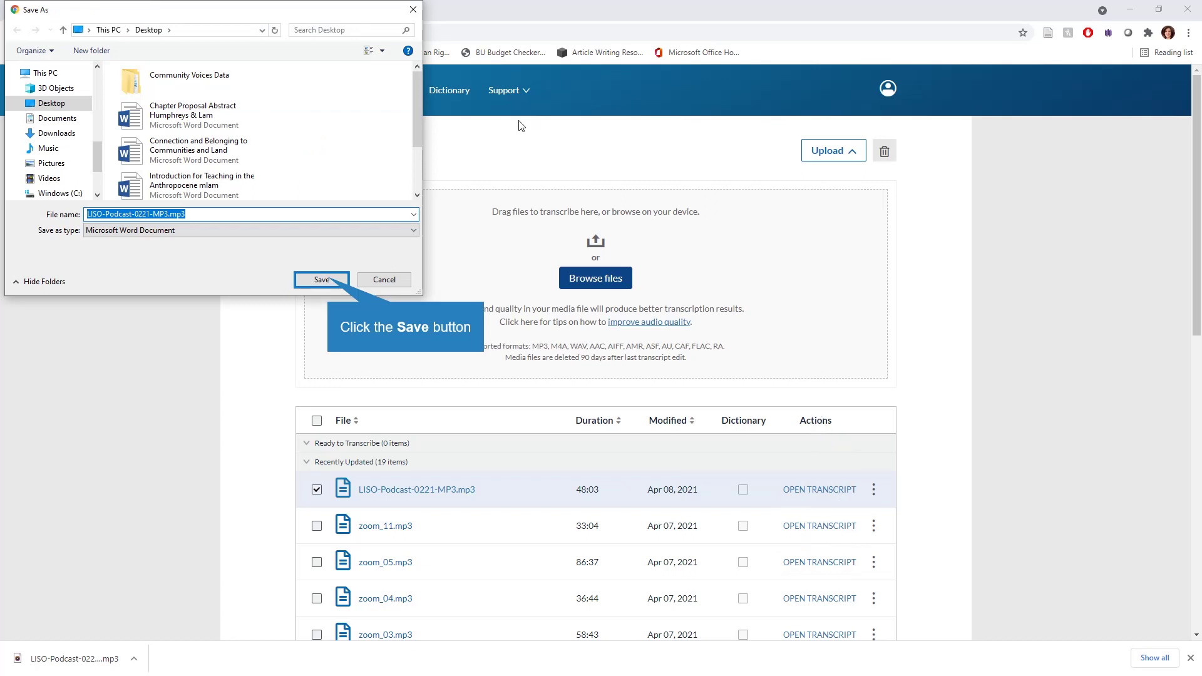
left_click(322, 279)
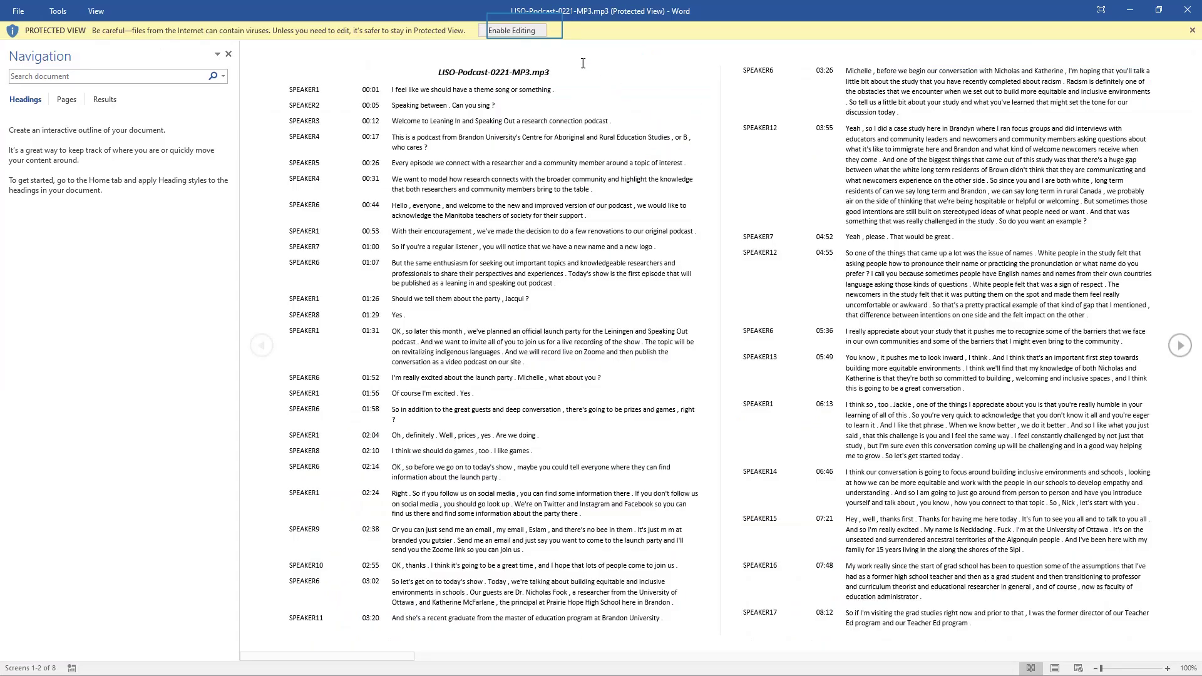
Enable editing on the LISO-Podcast-0221 transcript in Word's Protected View.
left_click(526, 30)
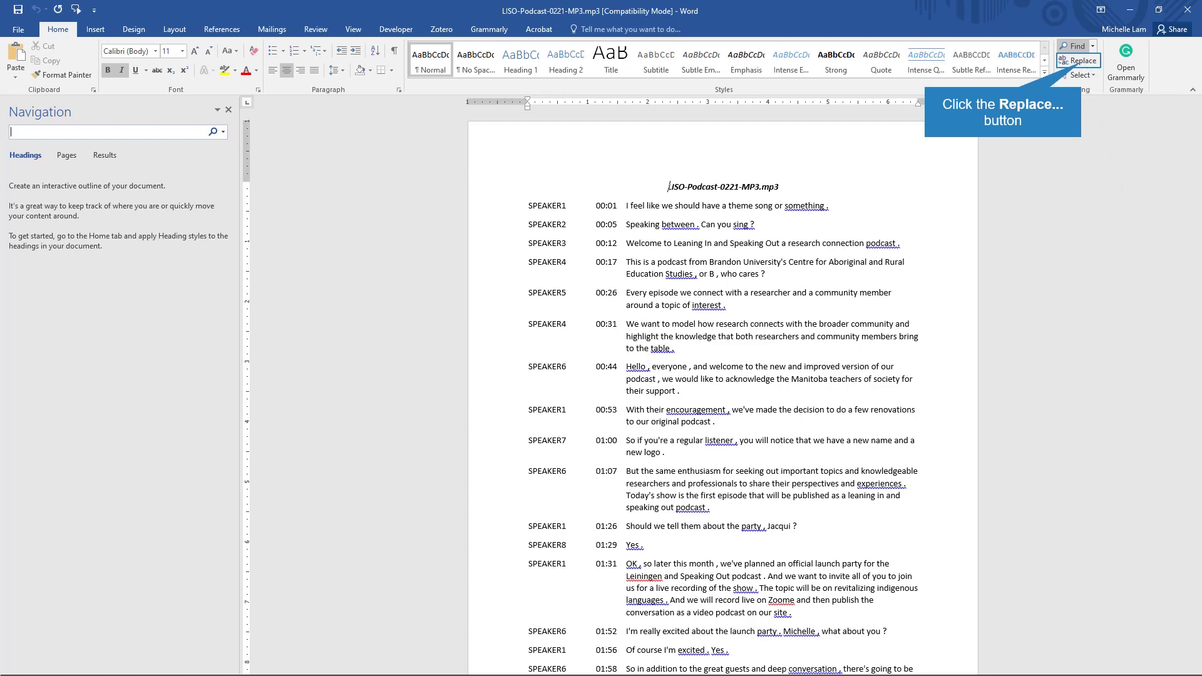
Replace All " ." with ".", " ?" with "?", and " ," with "," throughout the transcript.
left_click(1078, 60)
left_click_drag(963, 289, 384, 253)
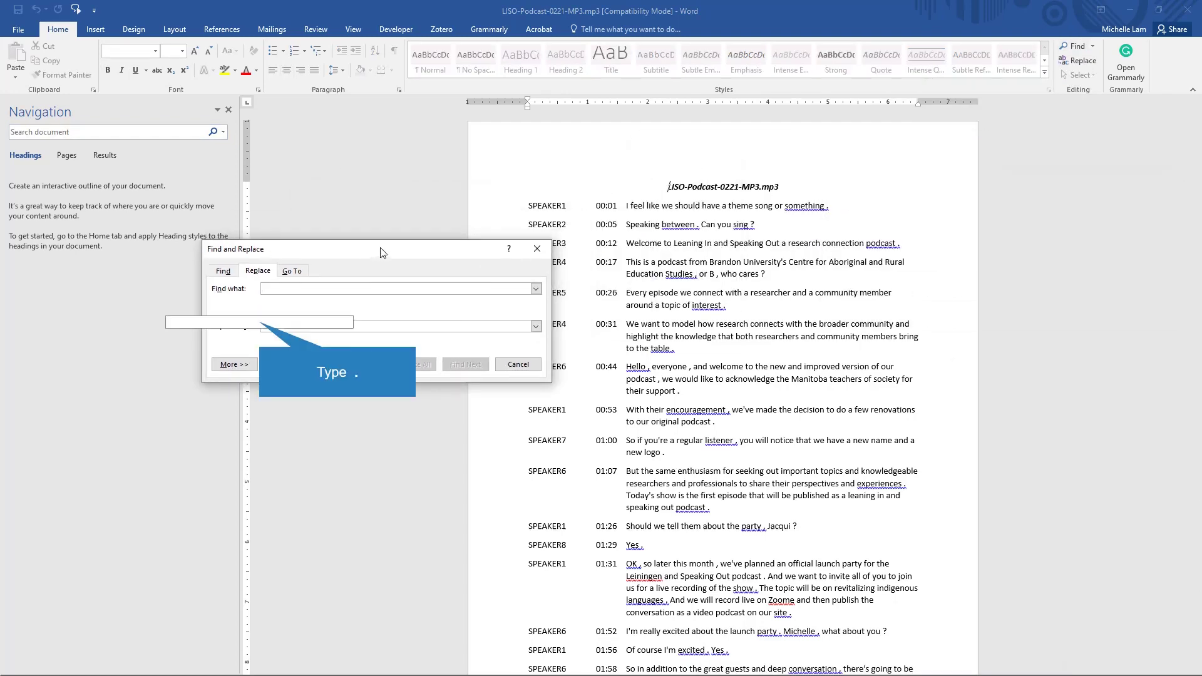
type(".")
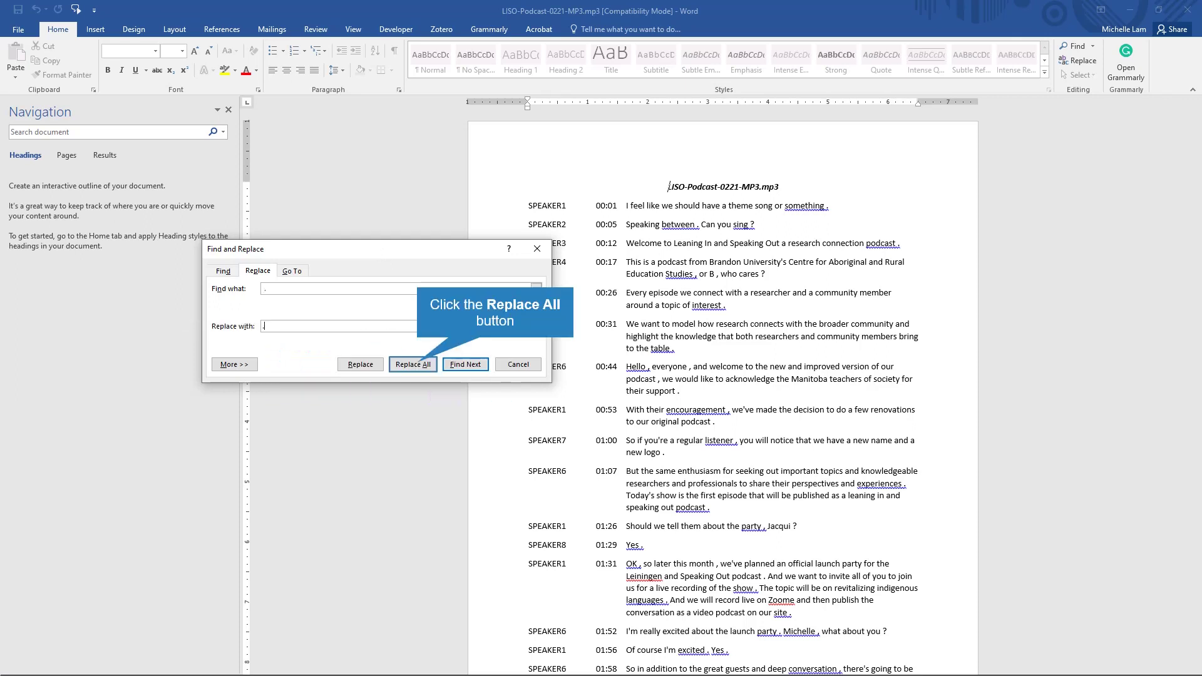
left_click(413, 362)
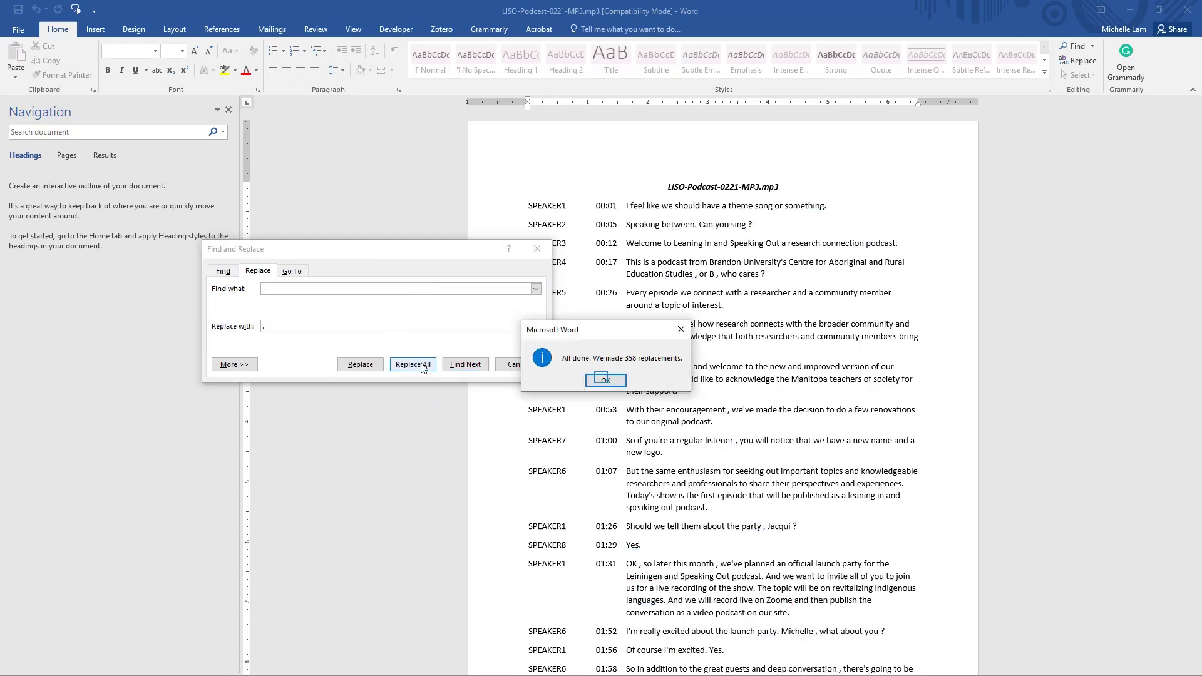
left_click(603, 381)
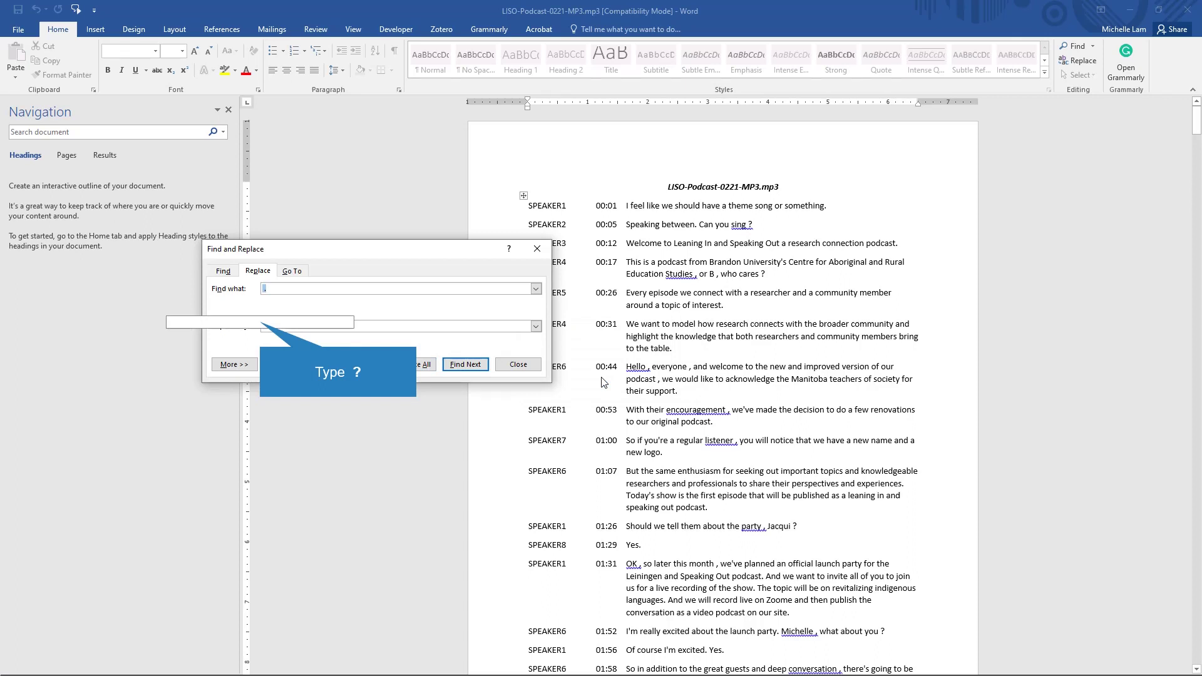
type("?")
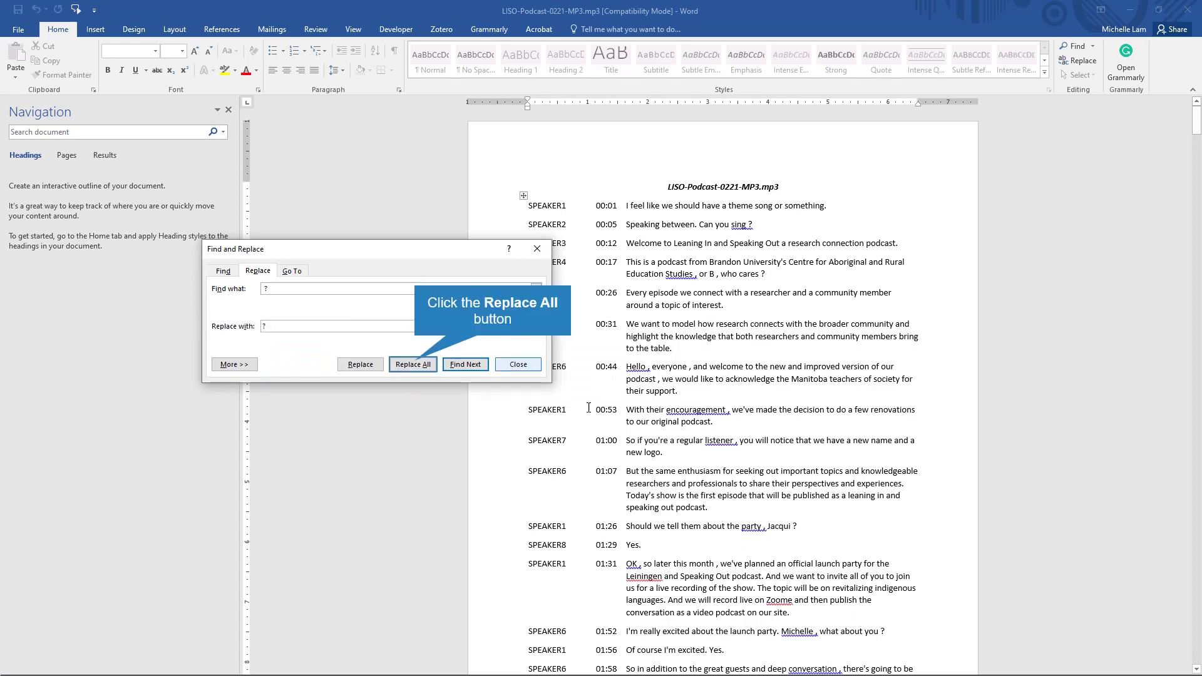
left_click(414, 365)
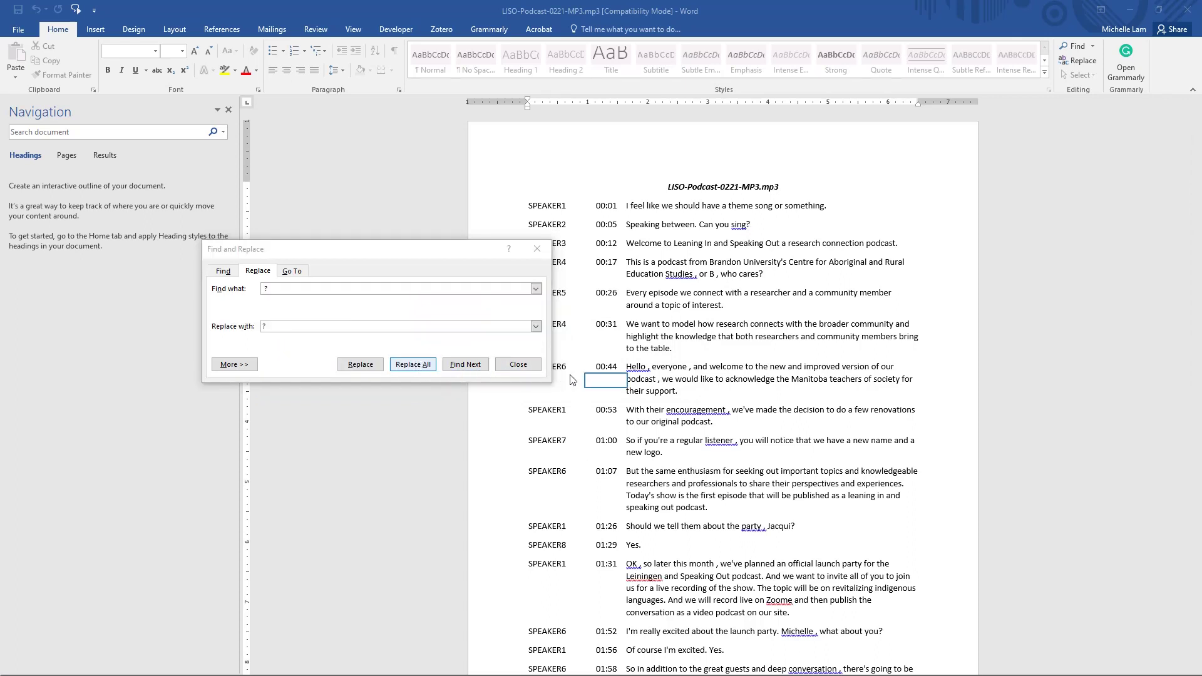
left_click(610, 381)
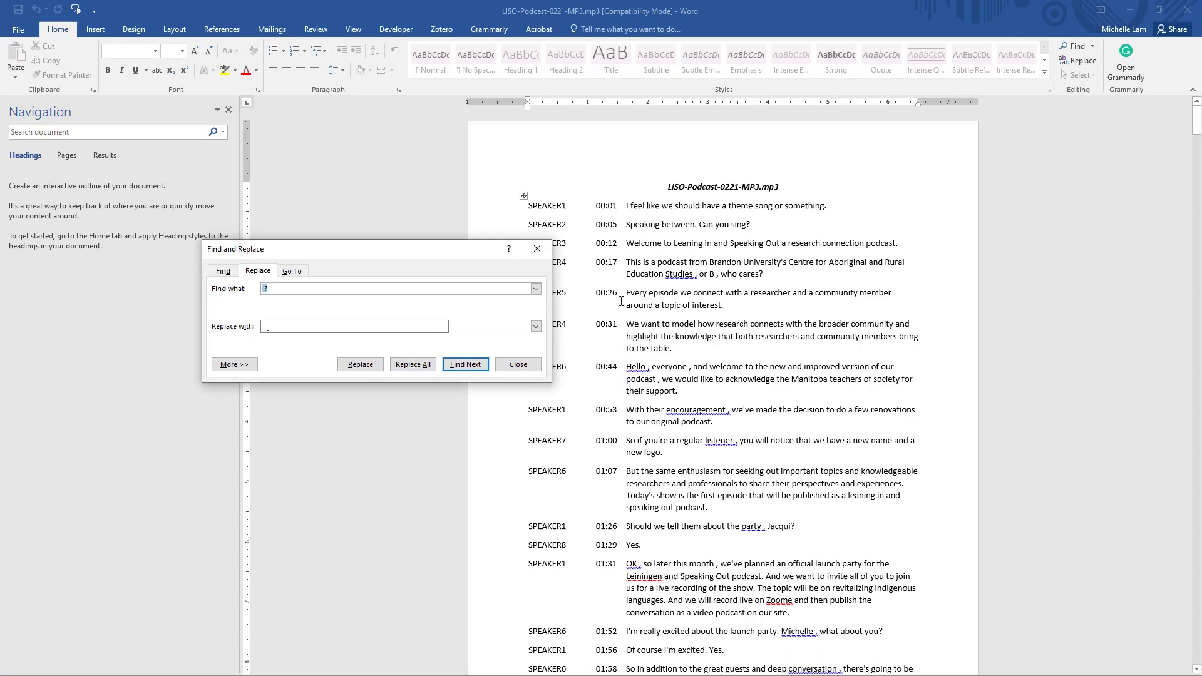
type(",")
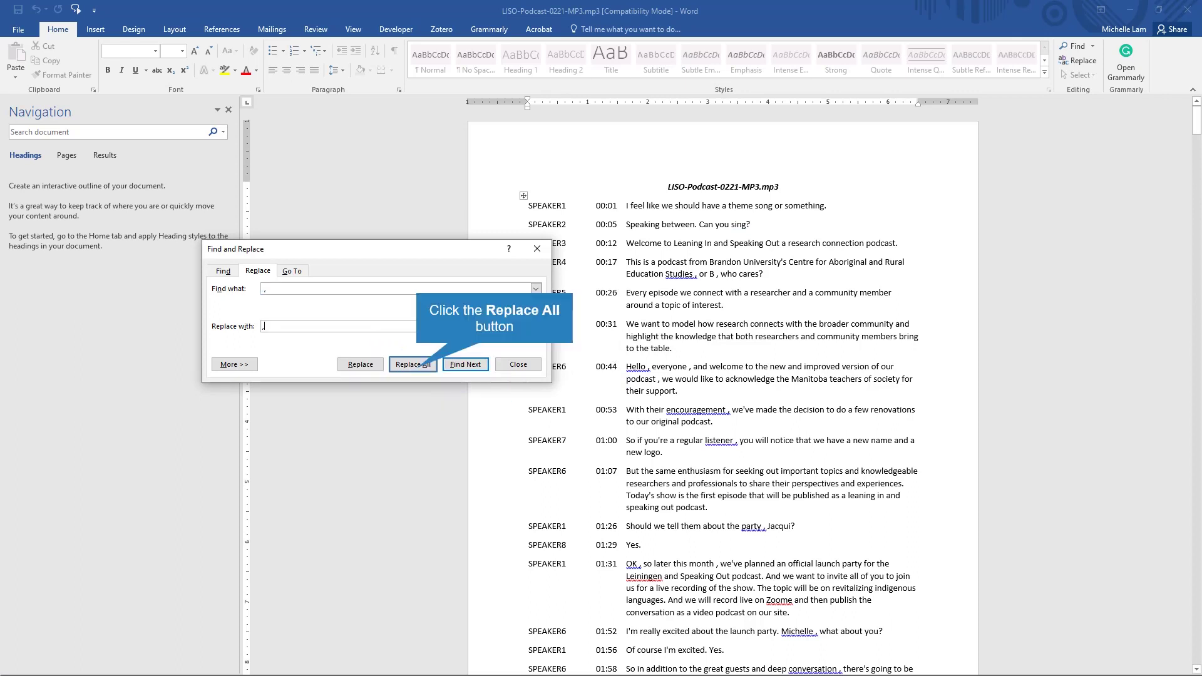
left_click(419, 367)
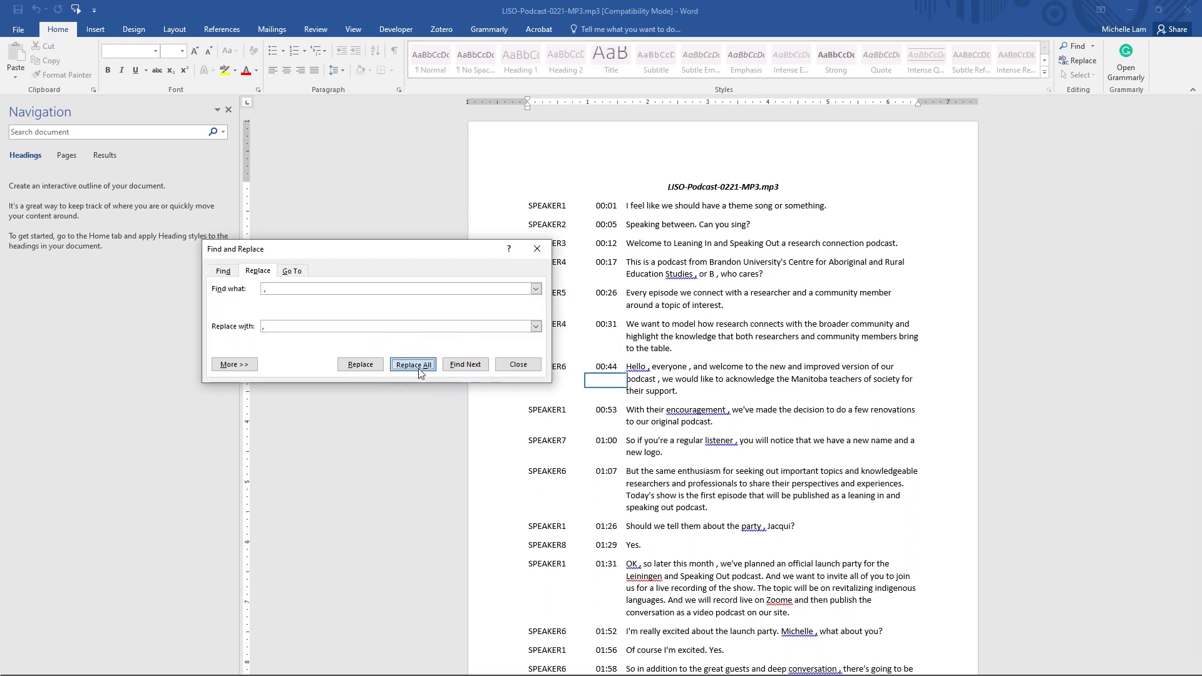
left_click(622, 383)
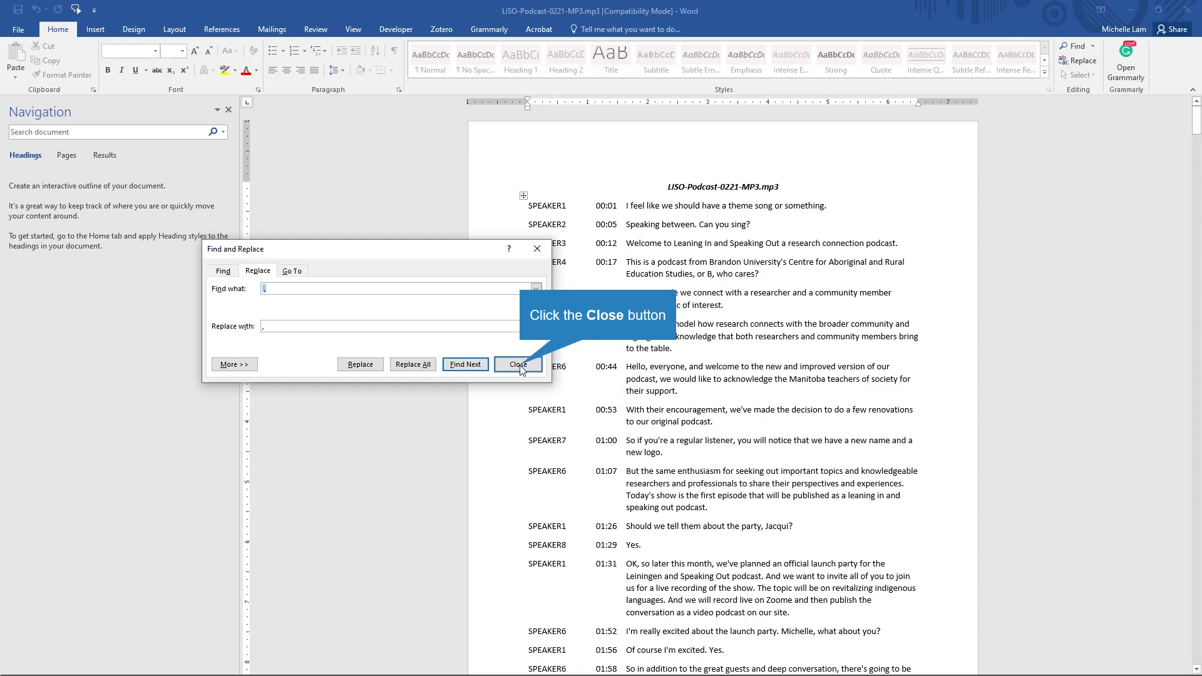